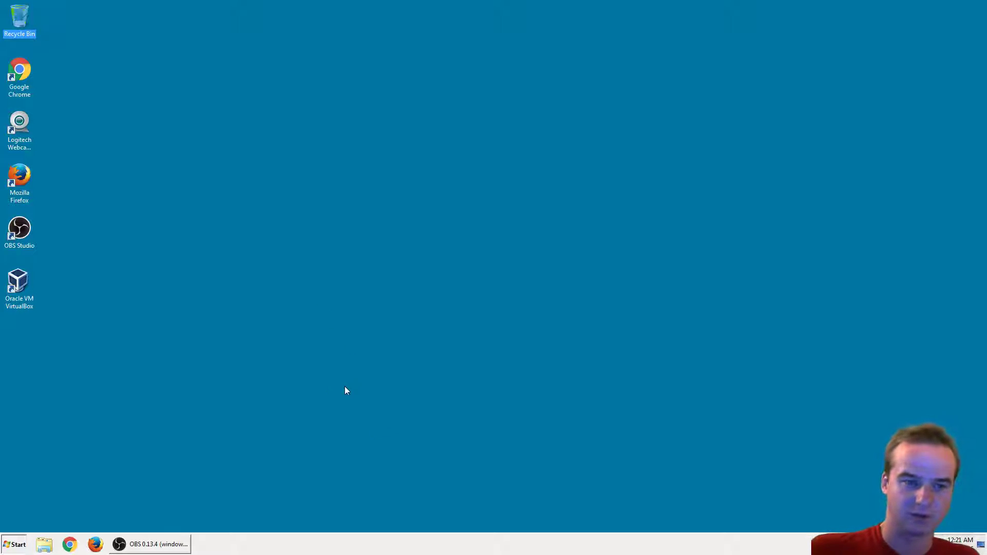
Clear the current selection on the desktop.
{"action": "left_click", "coordinate": [362, 429]}
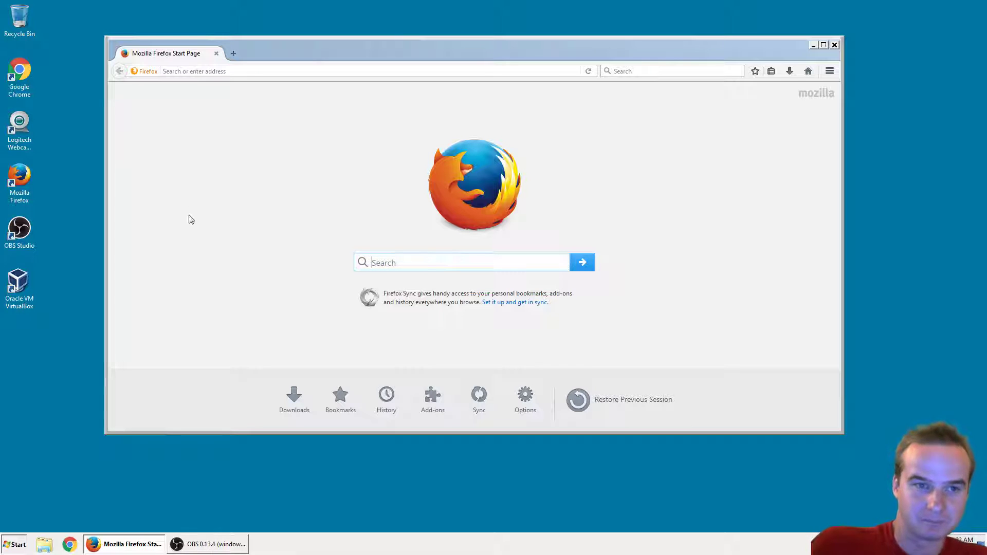
Load someonewhocares.org and go to its hosts file page.
{"action": "left_click", "coordinate": [242, 76]}
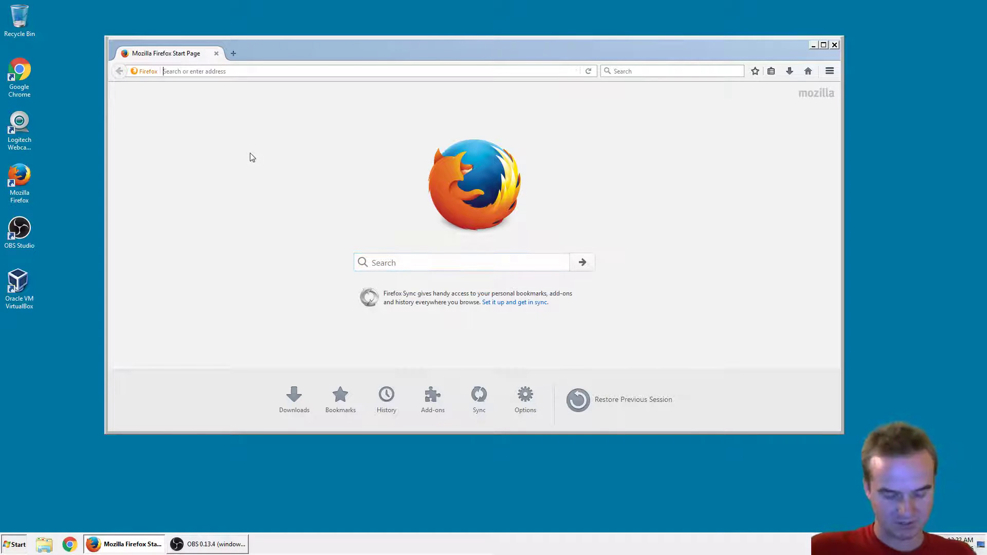
{"action": "type", "text": "someonewhocar"}
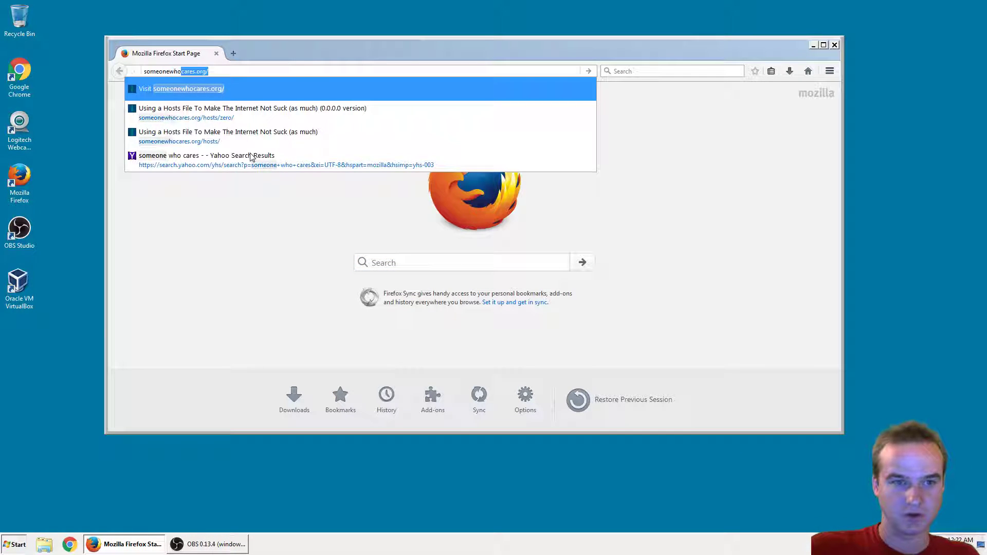
{"action": "type", "text": "es.org"}
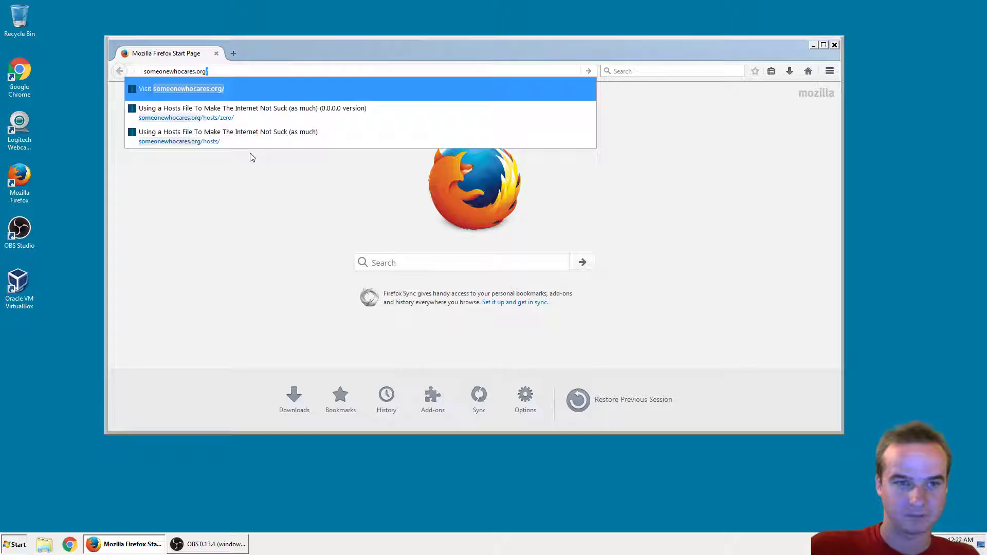
{"action": "key", "text": "Return"}
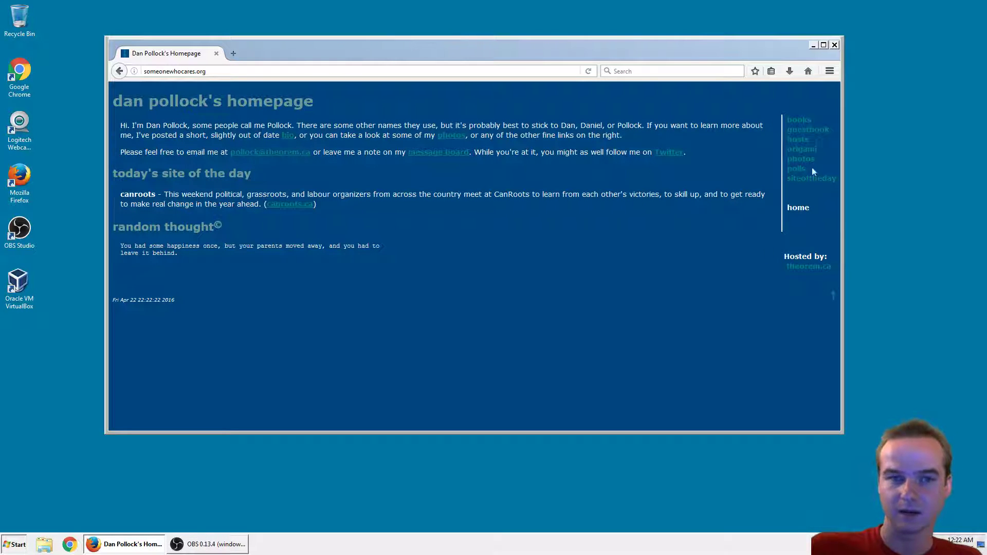
{"action": "left_click", "coordinate": [798, 140]}
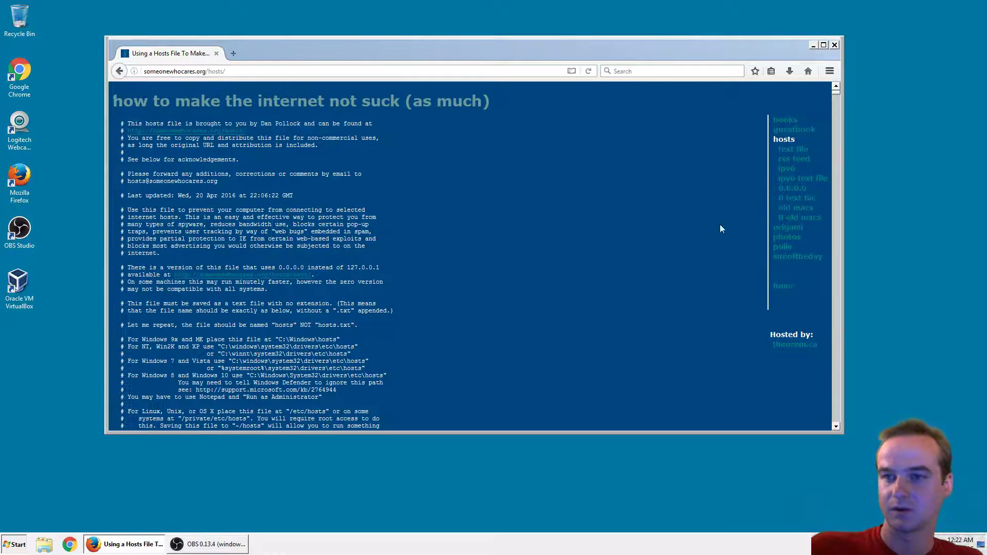
Download the plain-text hosts file and open it as hosts.txt in WordPad.
{"action": "left_click", "coordinate": [798, 203]}
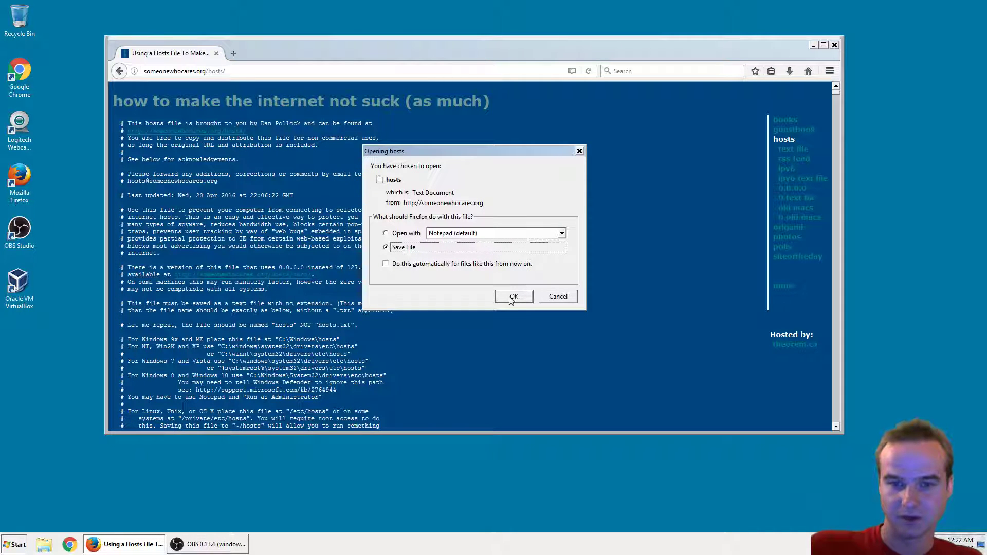
{"action": "left_click", "coordinate": [386, 233]}
{"action": "left_click", "coordinate": [450, 233]}
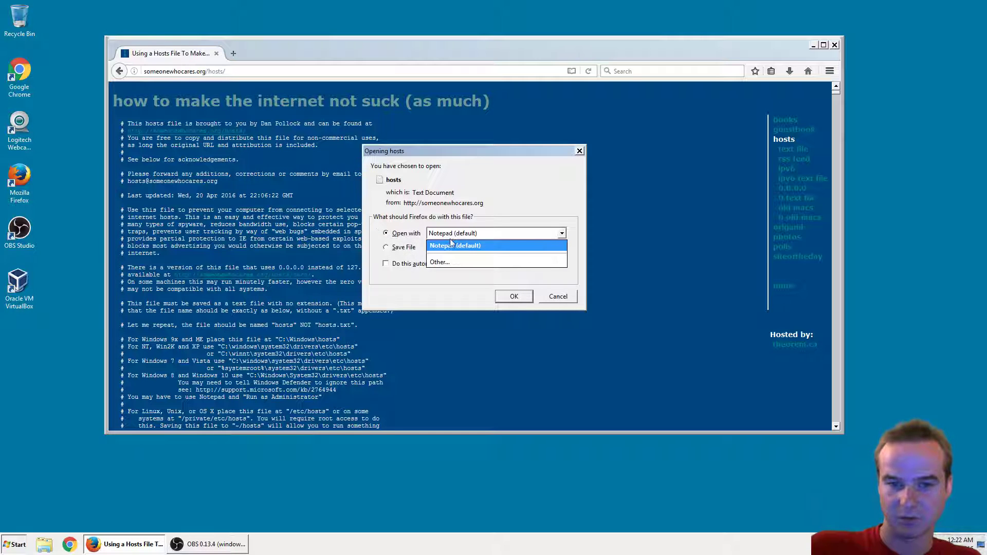
{"action": "left_click", "coordinate": [447, 263]}
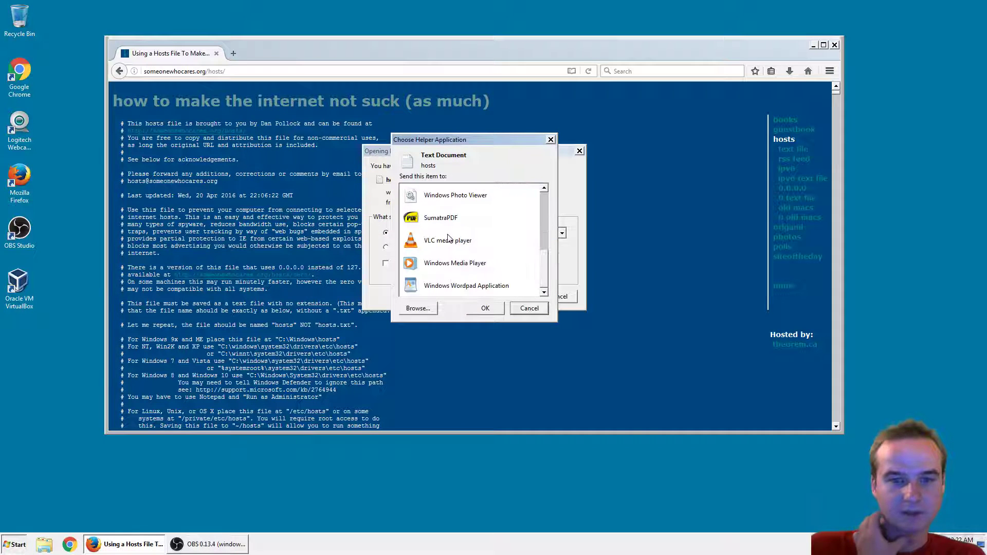
{"action": "left_click", "coordinate": [452, 286]}
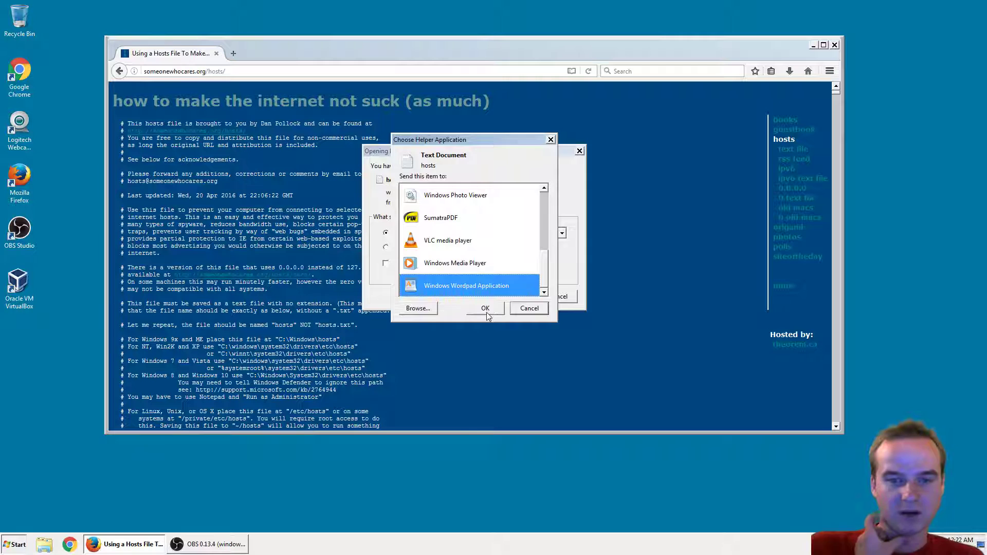
{"action": "left_click", "coordinate": [486, 311]}
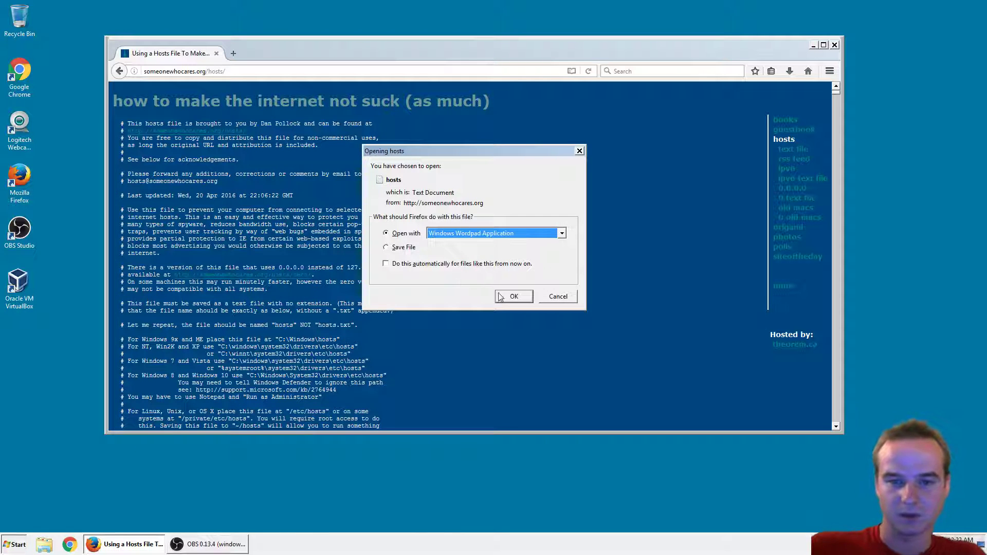
{"action": "left_click", "coordinate": [514, 298]}
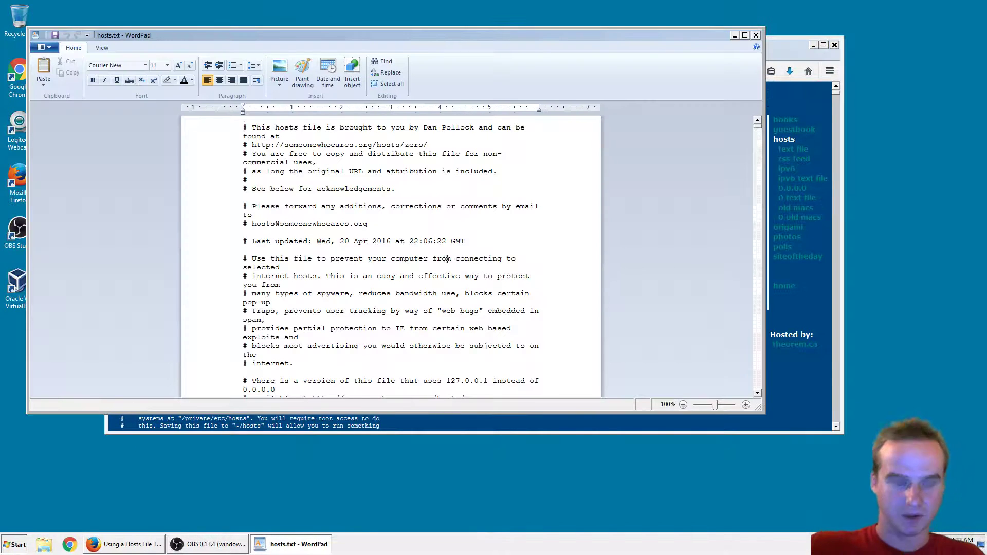
Select all of the hosts list in WordPad, then minimize WordPad and Firefox.
{"action": "key", "text": "ctrl+a"}
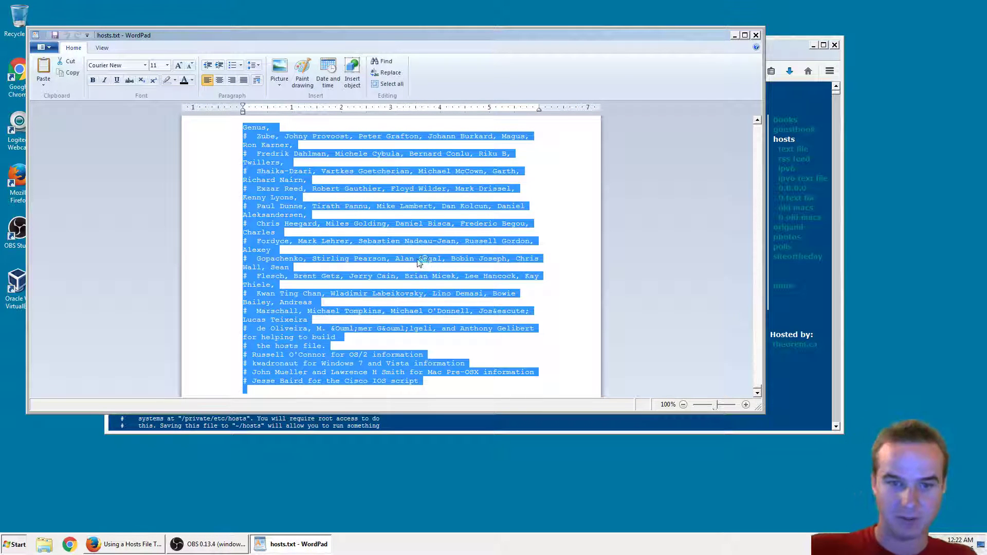
{"action": "left_click", "coordinate": [735, 35]}
{"action": "left_click", "coordinate": [813, 47]}
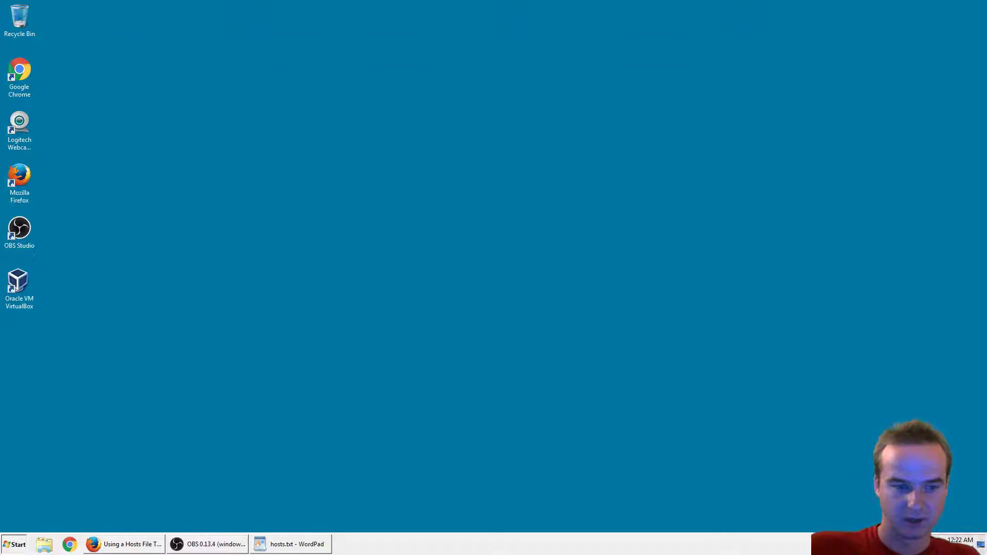
Find Notepad from the Start menu and run it as administrator.
{"action": "left_click", "coordinate": [21, 545]}
{"action": "type", "text": "notepad"}
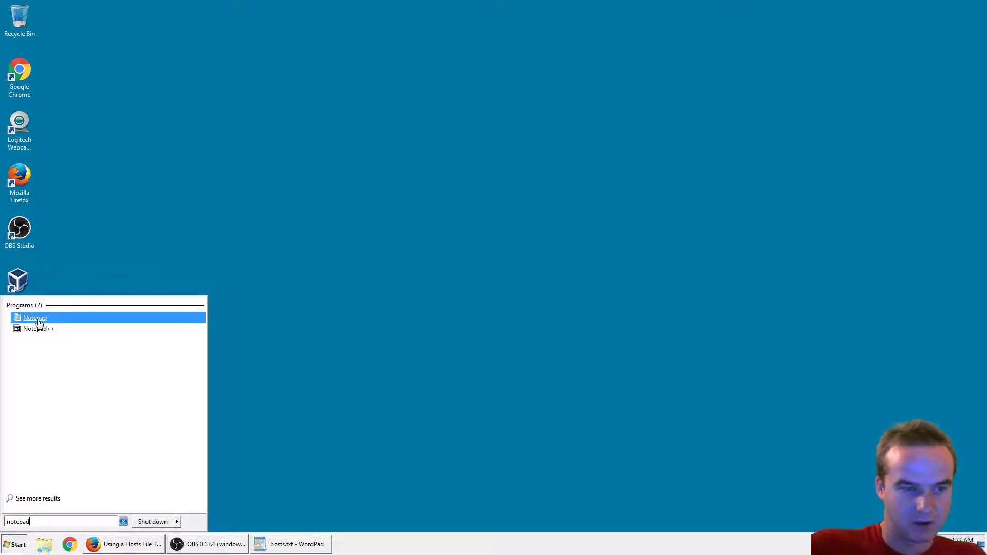
{"action": "right_click", "coordinate": [37, 319]}
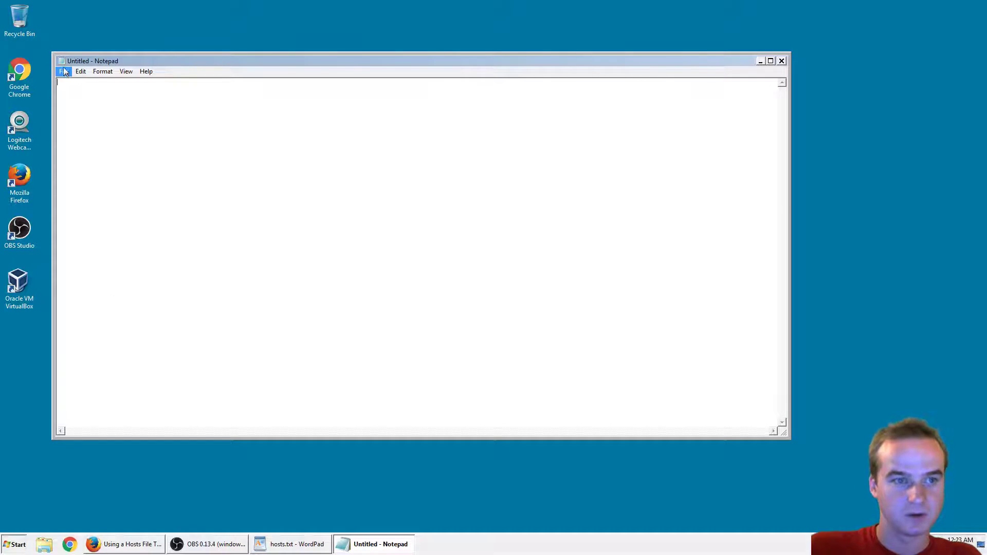
In the Open dialog, browse to C:\Windows\System32\drivers\etc.
{"action": "left_click", "coordinate": [65, 72]}
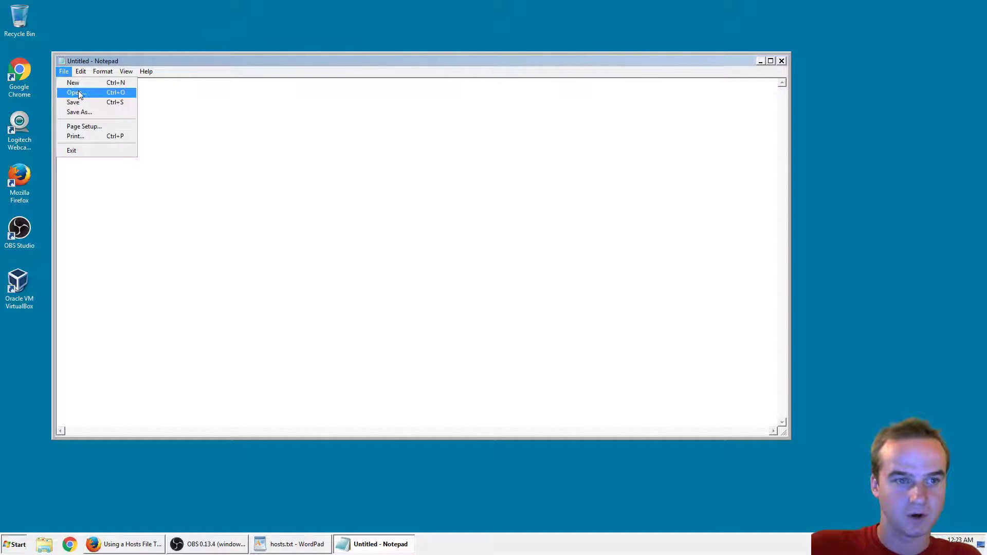
{"action": "left_click", "coordinate": [80, 95]}
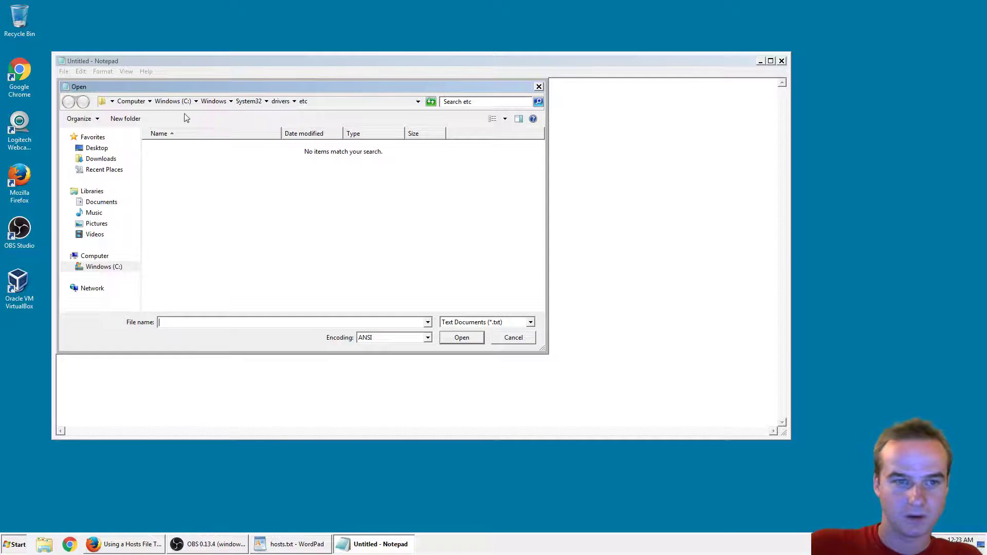
{"action": "left_click", "coordinate": [132, 101]}
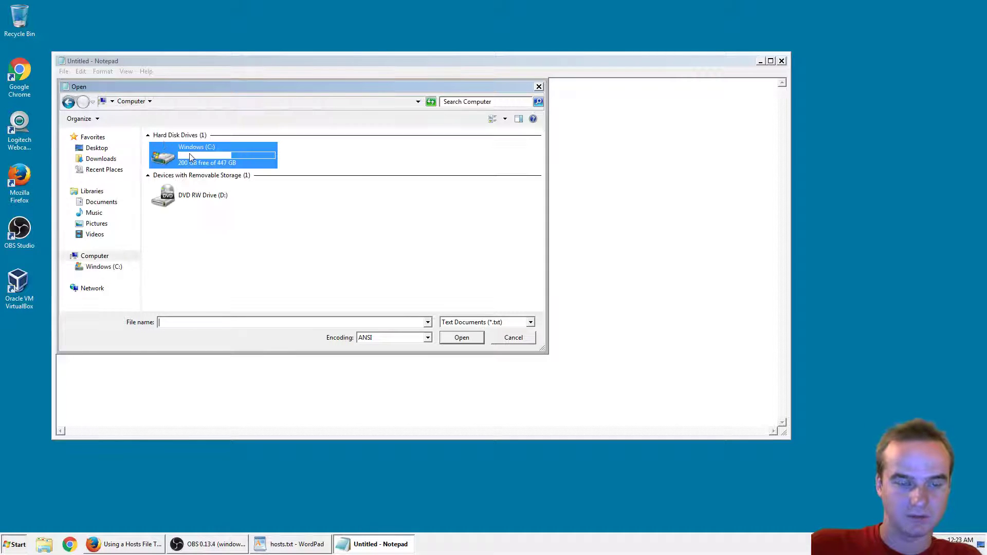
{"action": "left_click", "coordinate": [101, 201]}
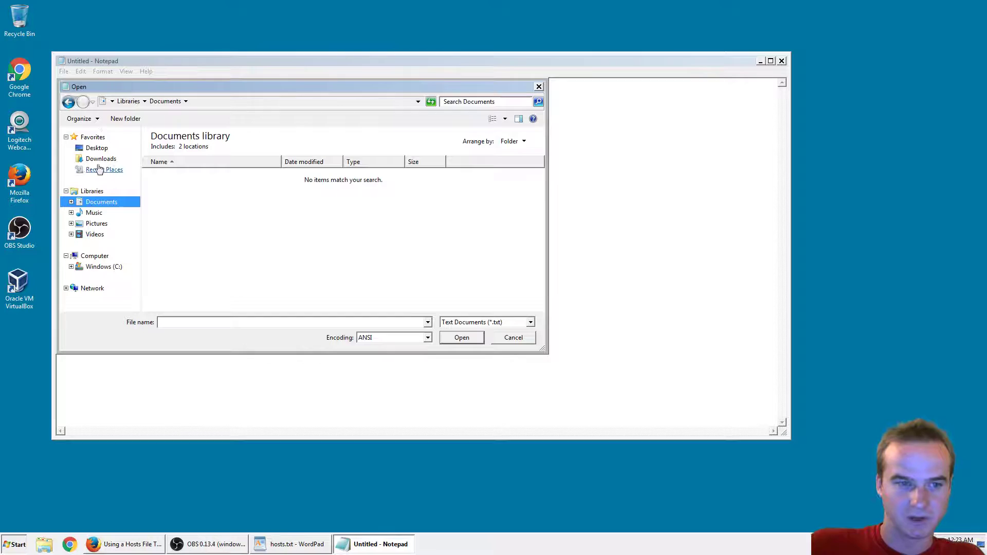
{"action": "left_click", "coordinate": [99, 257]}
{"action": "left_click", "coordinate": [98, 266]}
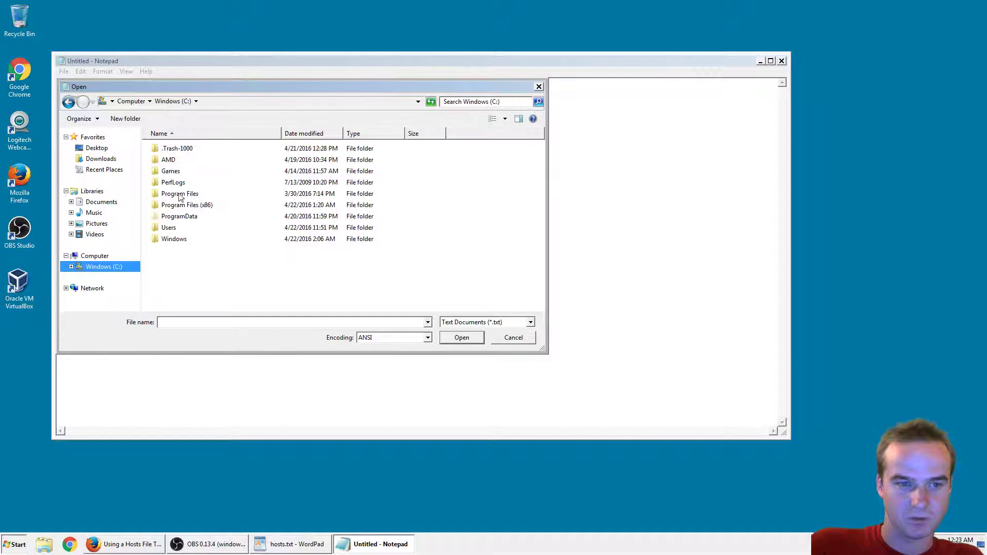
{"action": "double_click", "coordinate": [167, 240]}
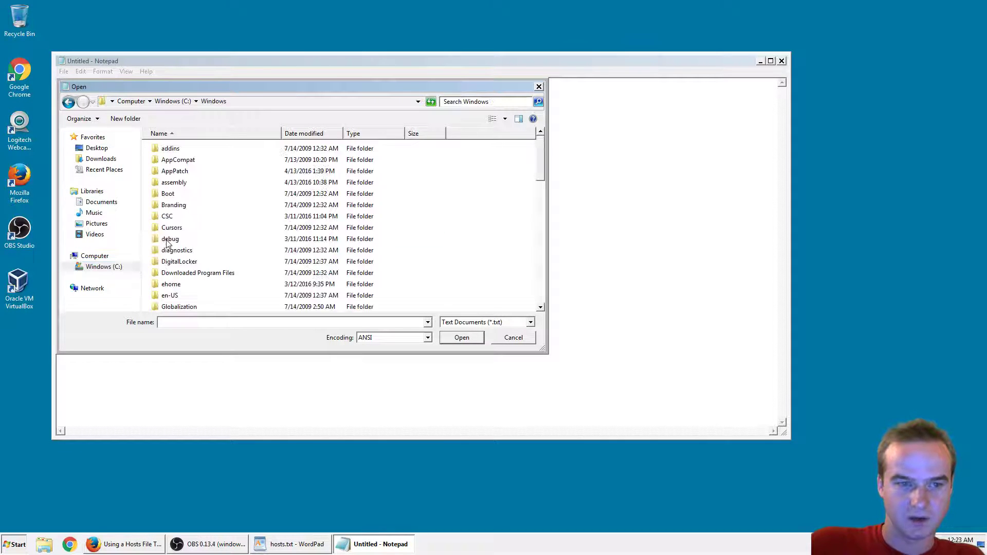
{"action": "scroll", "coordinate": [213, 254], "scroll_direction": "down", "scroll_amount": 9}
{"action": "scroll", "coordinate": [212, 257], "scroll_direction": "down", "scroll_amount": 3}
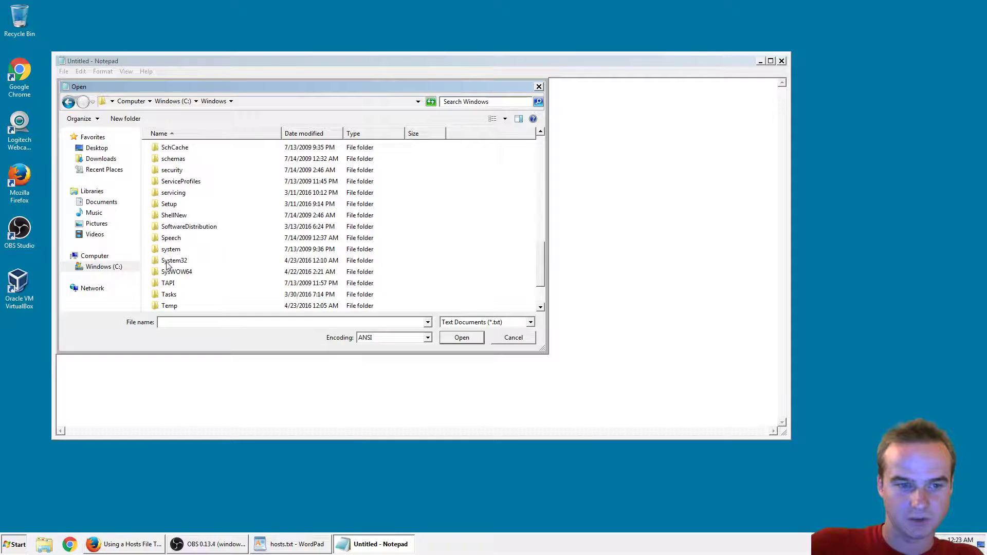
{"action": "double_click", "coordinate": [211, 260]}
{"action": "scroll", "coordinate": [212, 262], "scroll_direction": "down", "scroll_amount": 5}
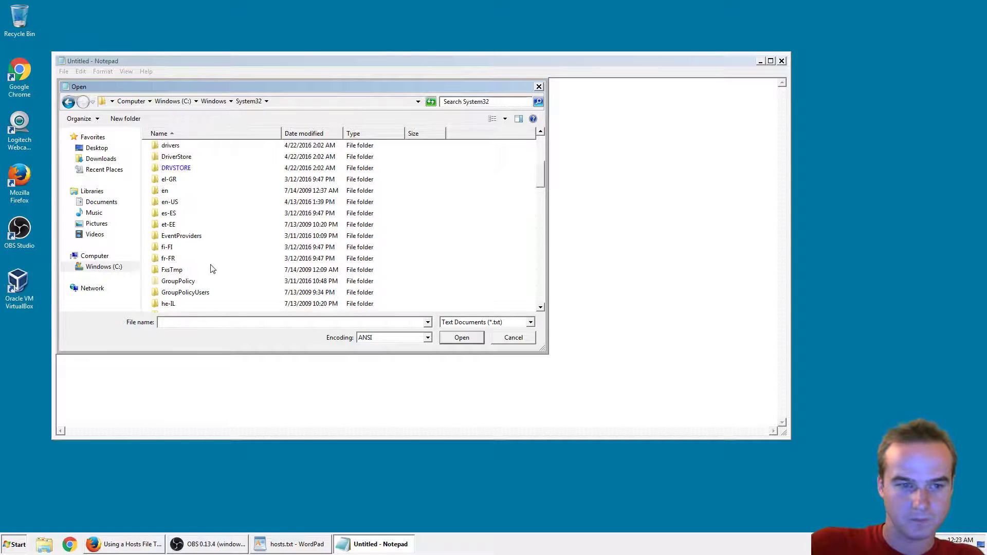
{"action": "double_click", "coordinate": [172, 146]}
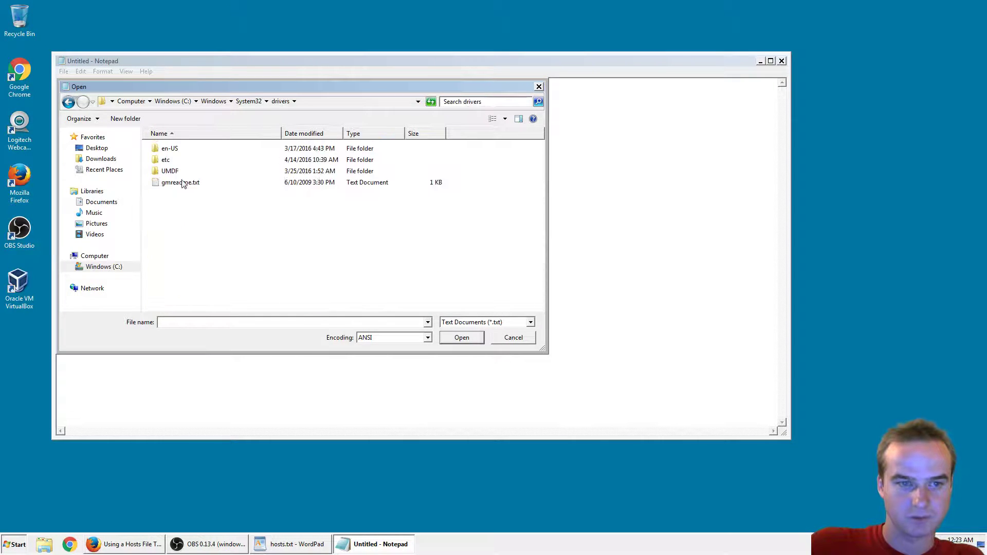
{"action": "double_click", "coordinate": [166, 157]}
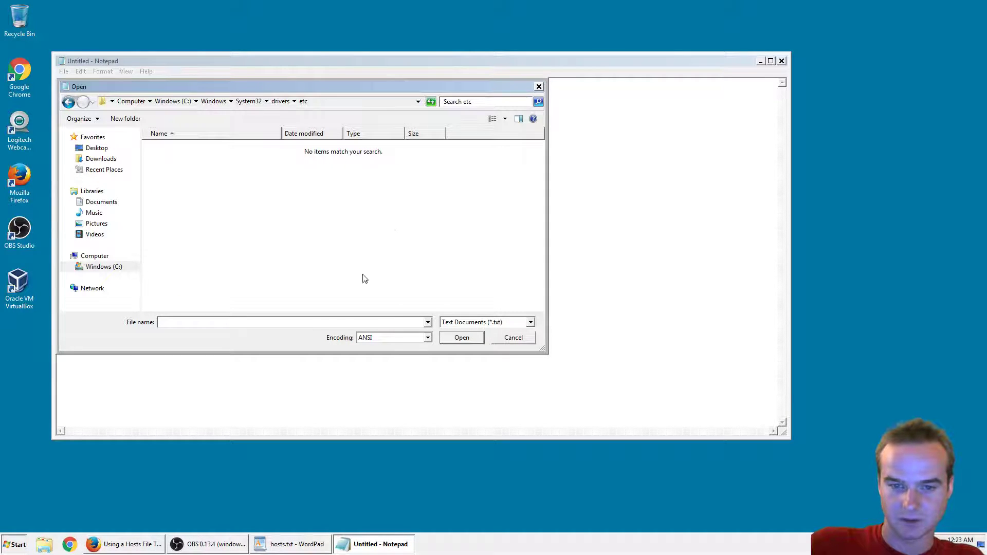
Switch the file-type filter to All Files (*.*) and select hosts.
{"action": "left_click", "coordinate": [506, 326]}
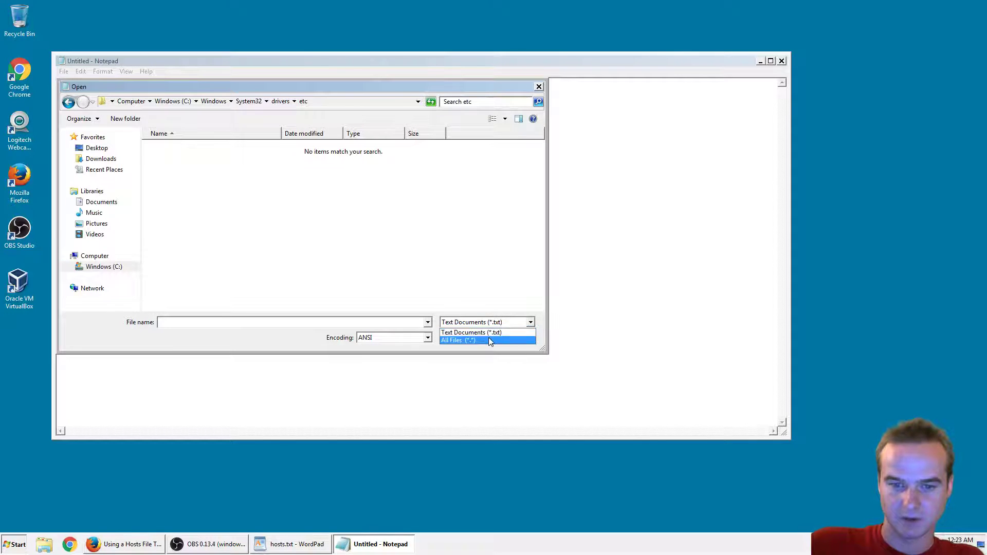
{"action": "left_click", "coordinate": [489, 337]}
{"action": "left_click", "coordinate": [169, 149]}
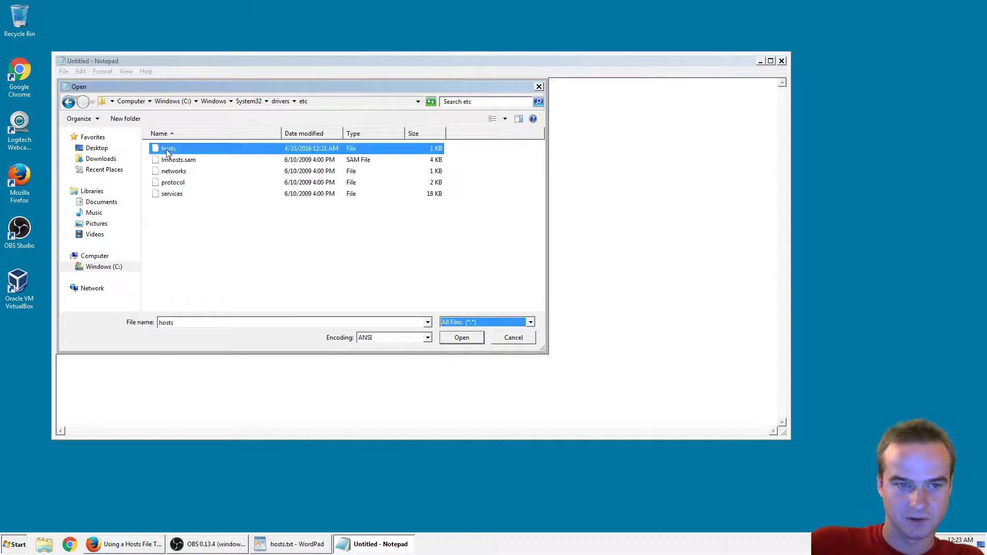
Open hosts and replace all its default entries with the copied someonewhocares.org list.
{"action": "left_click", "coordinate": [462, 340]}
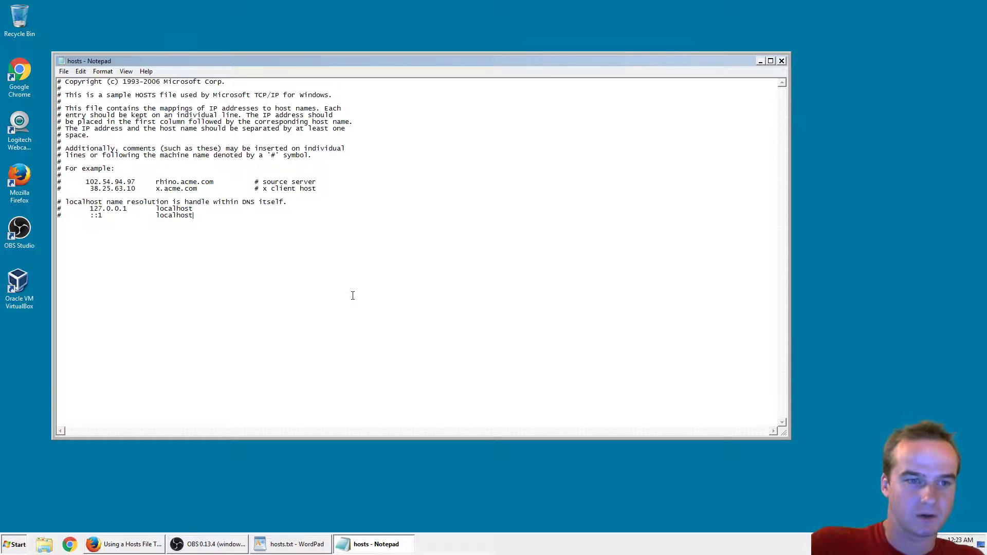
{"action": "key", "text": "ctrl+a"}
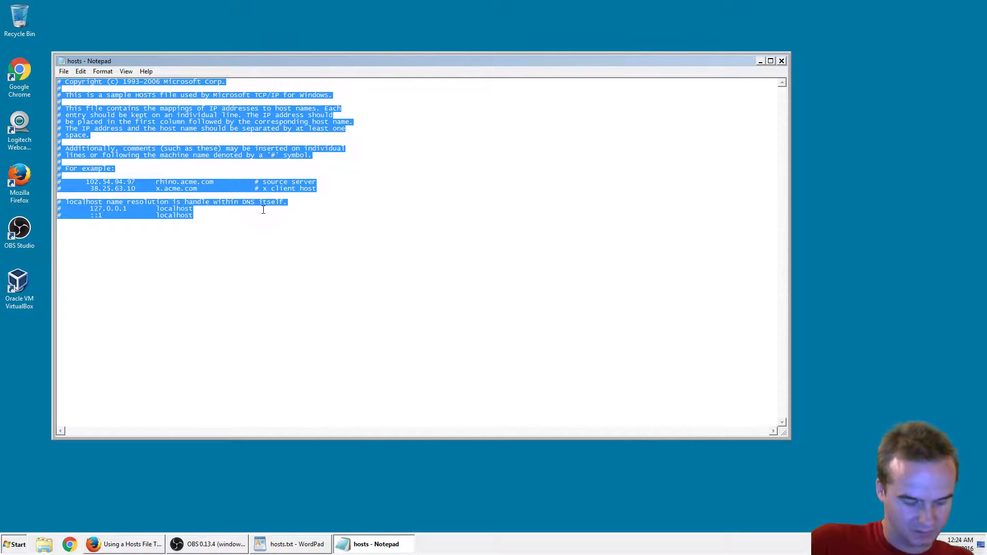
{"action": "key", "text": "ctrl+v"}
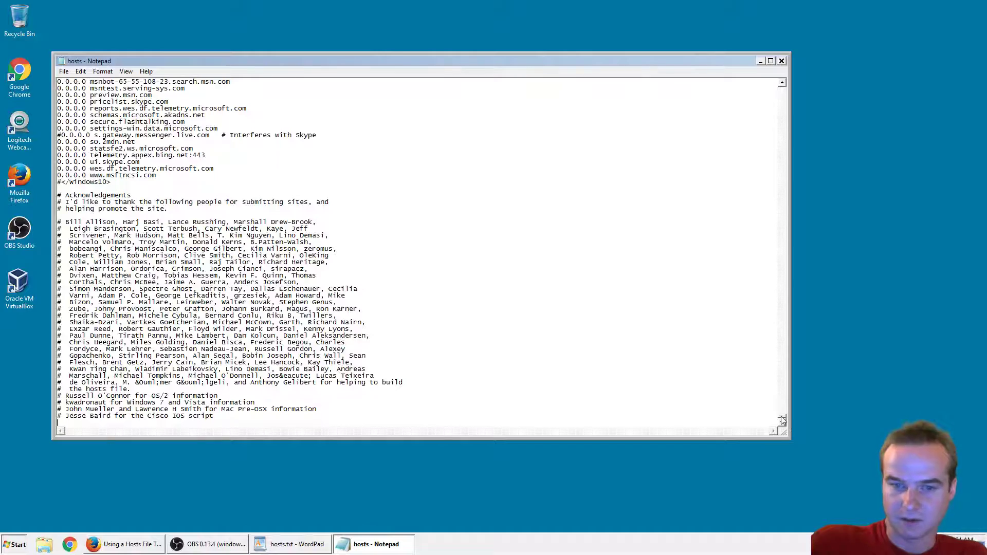
{"action": "left_click_drag", "start_coordinate": [783, 420], "coordinate": [786, 150]}
{"action": "scroll", "coordinate": [423, 314], "scroll_direction": "up", "scroll_amount": 7}
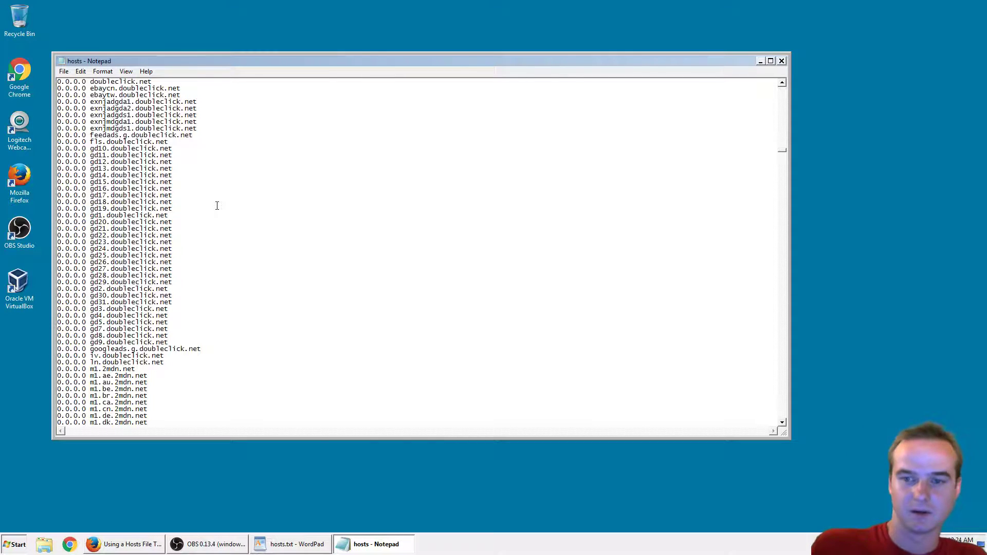
{"action": "left_click_drag", "start_coordinate": [785, 151], "coordinate": [785, 85]}
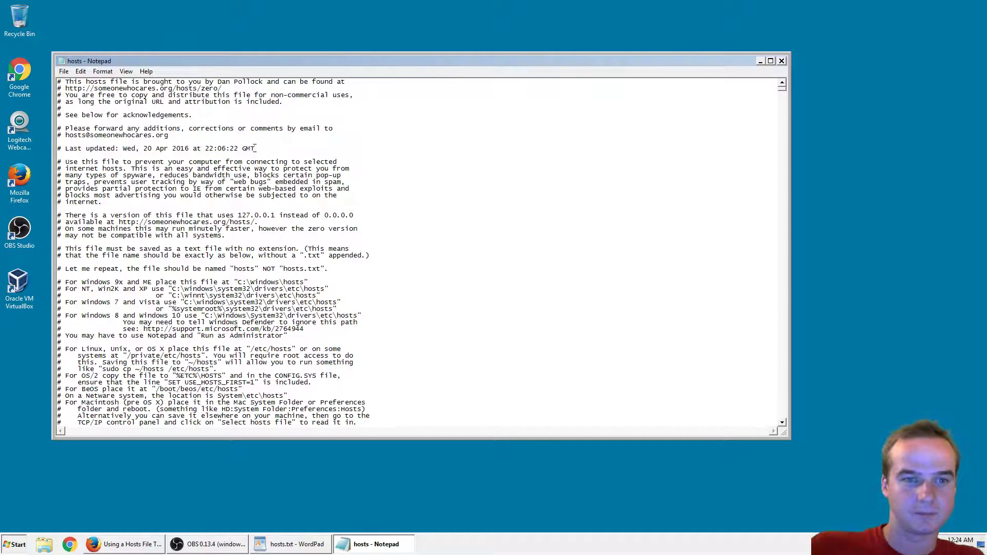
{"action": "left_click_drag", "start_coordinate": [255, 149], "coordinate": [55, 149]}
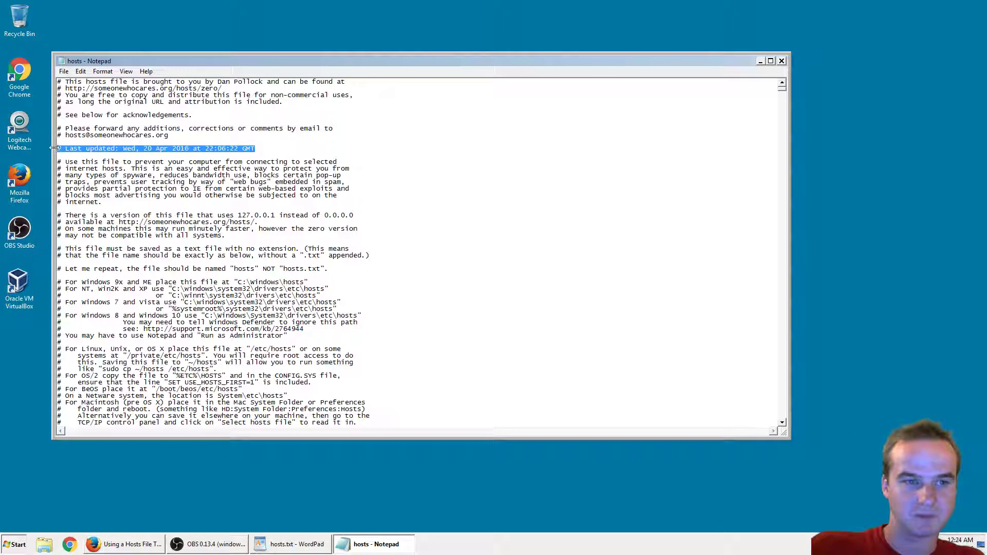
{"action": "left_click", "coordinate": [57, 155]}
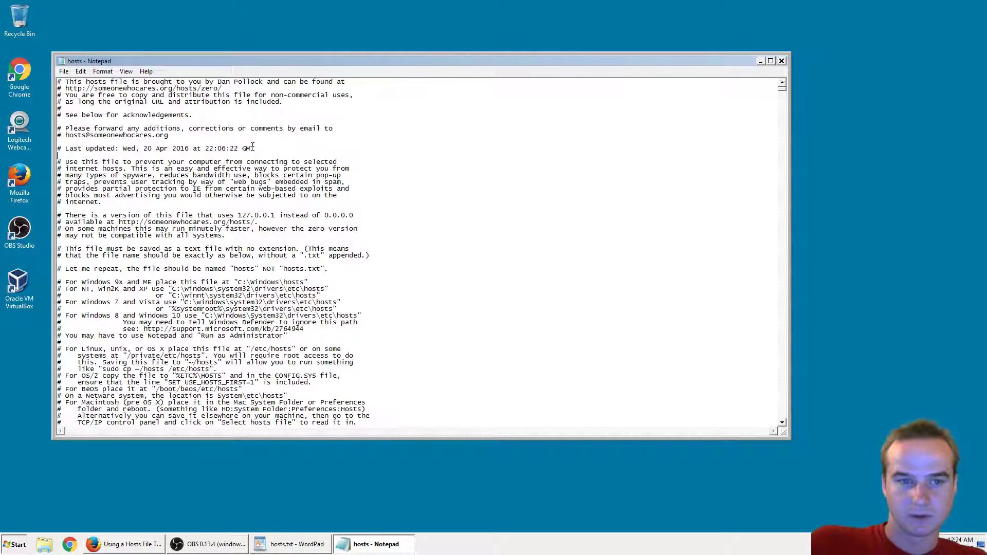
{"action": "left_click_drag", "start_coordinate": [252, 146], "coordinate": [52, 151]}
{"action": "left_click", "coordinate": [57, 154]}
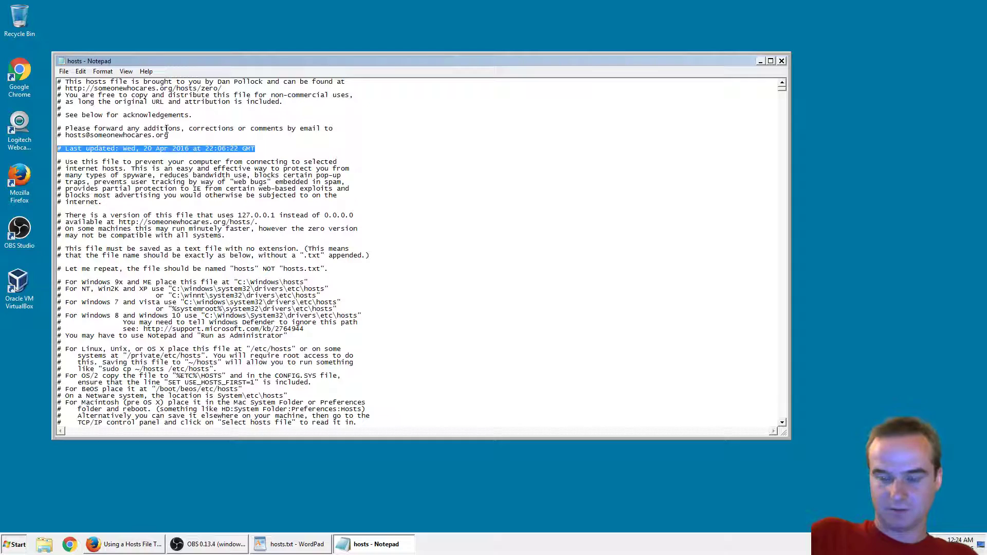
{"action": "left_click", "coordinate": [221, 142]}
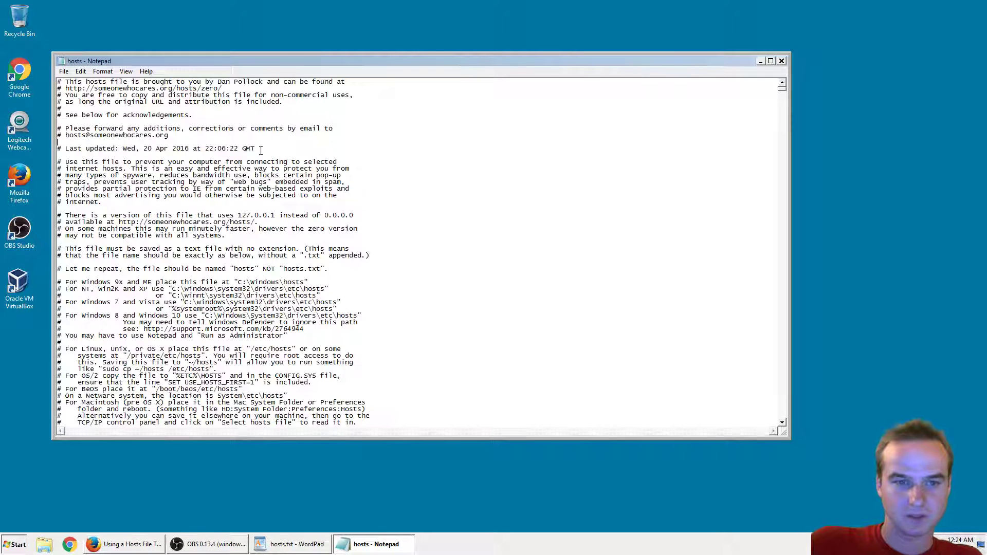
{"action": "left_click_drag", "start_coordinate": [261, 150], "coordinate": [57, 149]}
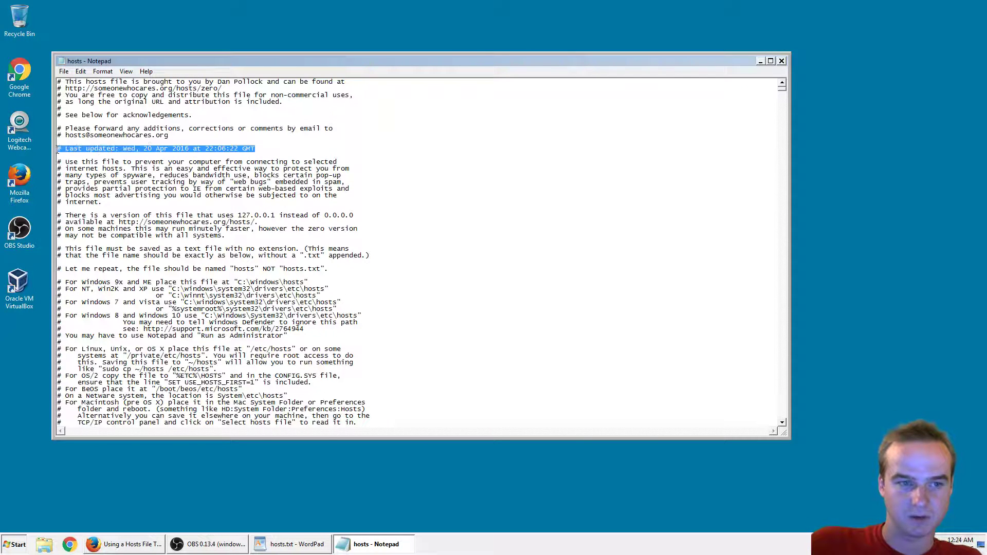
{"action": "left_click", "coordinate": [197, 215]}
{"action": "scroll", "coordinate": [315, 341], "scroll_direction": "down", "scroll_amount": 8}
{"action": "scroll", "coordinate": [315, 341], "scroll_direction": "up", "scroll_amount": 8}
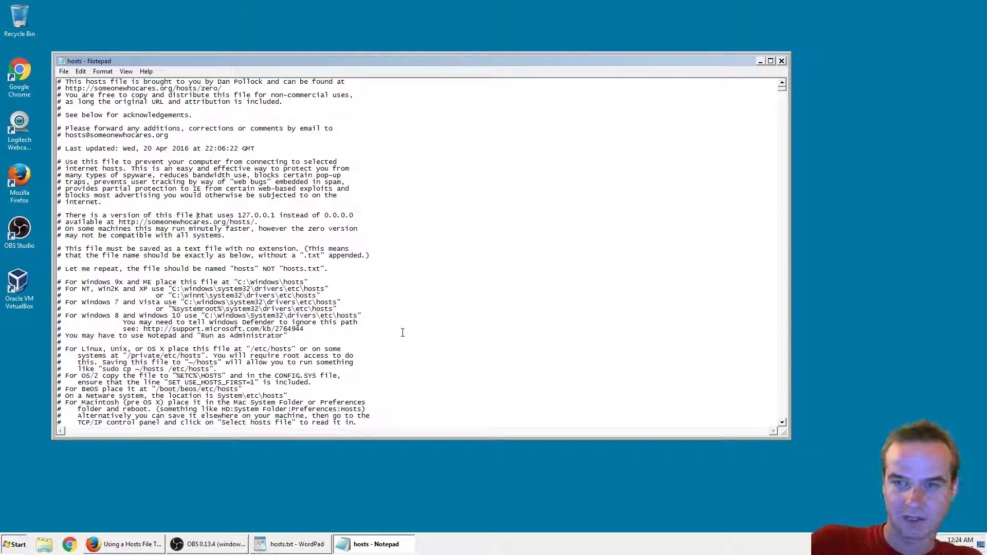
Close Notepad, saving the changes to the hosts file.
{"action": "left_click", "coordinate": [782, 60]}
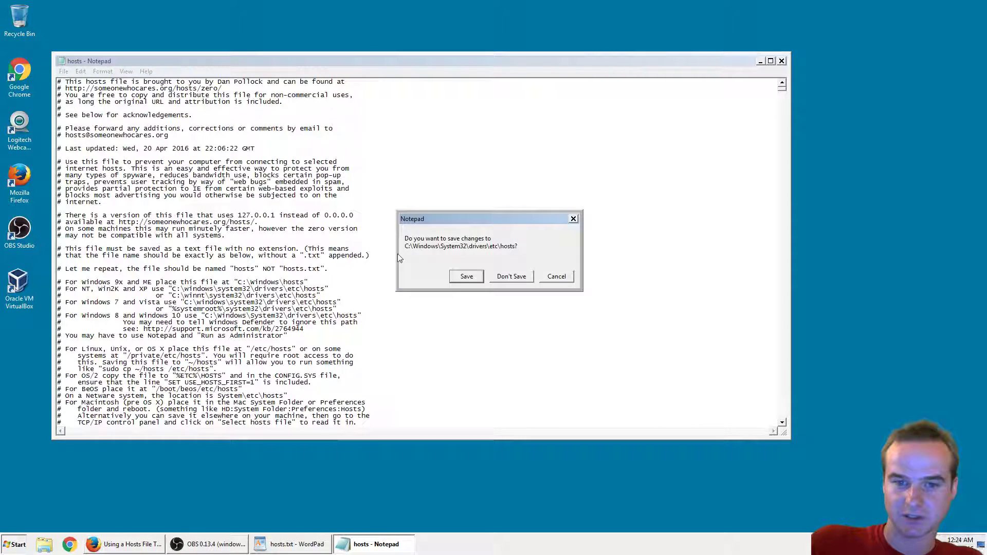
{"action": "left_click", "coordinate": [465, 278]}
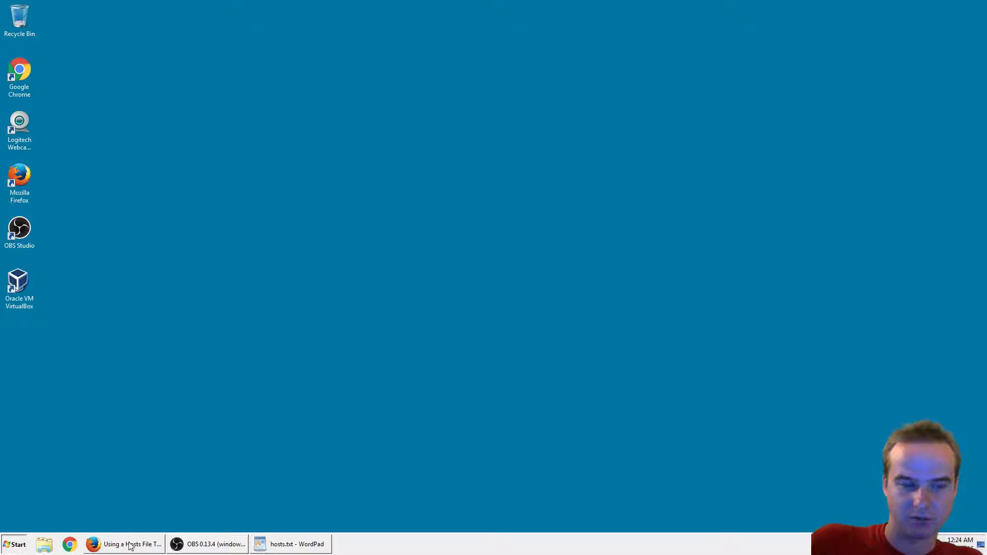